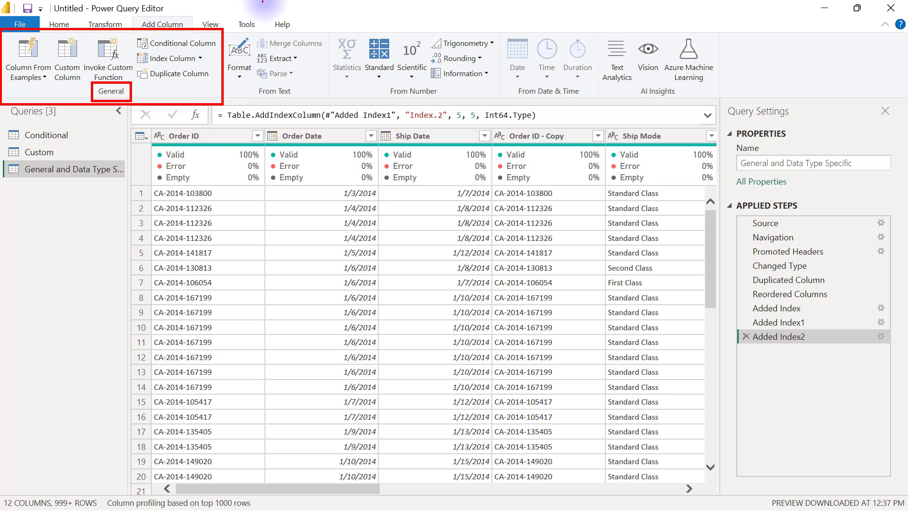
# Look over the ribbon and column headers of the query table.
pyautogui.moveTo(224, 29)
pyautogui.mouseDown()
pyautogui.moveTo(264, 76)
pyautogui.moveTo(333, 112)
pyautogui.moveTo(328, 101)
pyautogui.mouseUp()
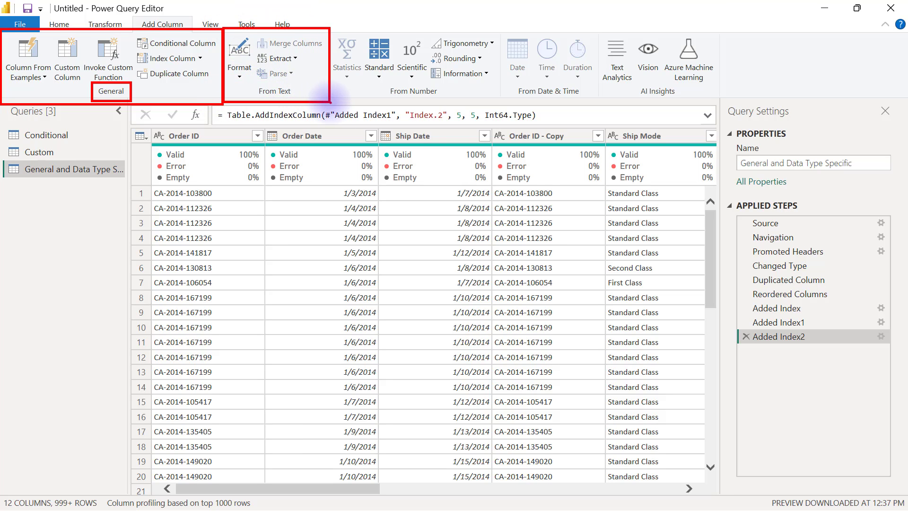
pyautogui.moveTo(257, 85); pyautogui.dragTo(297, 100)
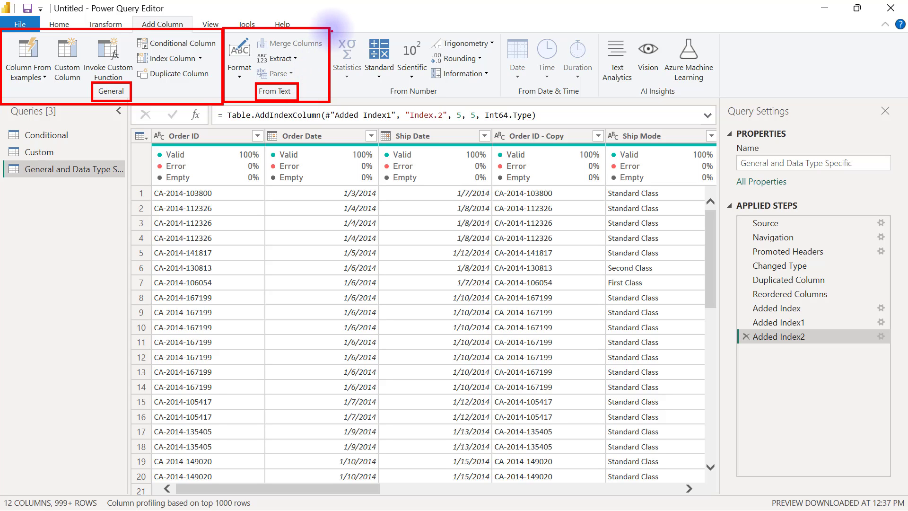
pyautogui.moveTo(332, 26)
pyautogui.mouseDown()
pyautogui.moveTo(414, 98)
pyautogui.moveTo(501, 101)
pyautogui.mouseUp()
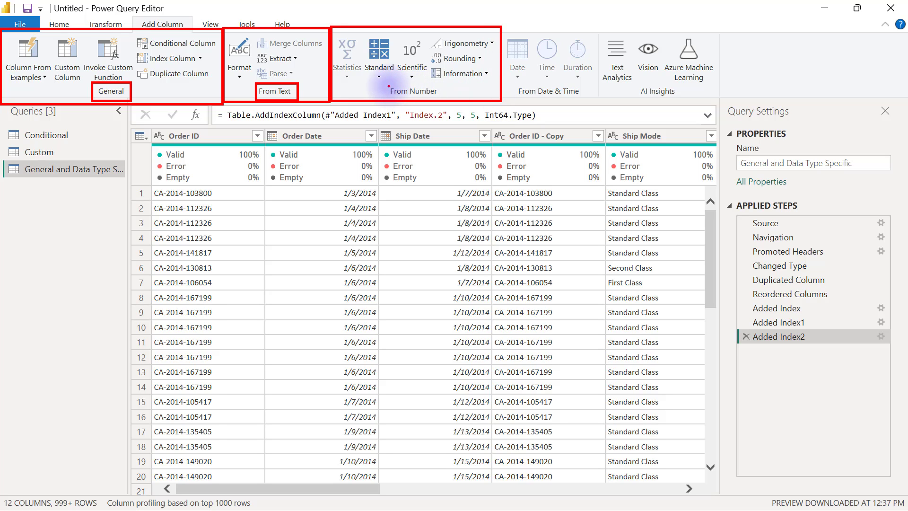
pyautogui.moveTo(387, 85); pyautogui.dragTo(441, 99)
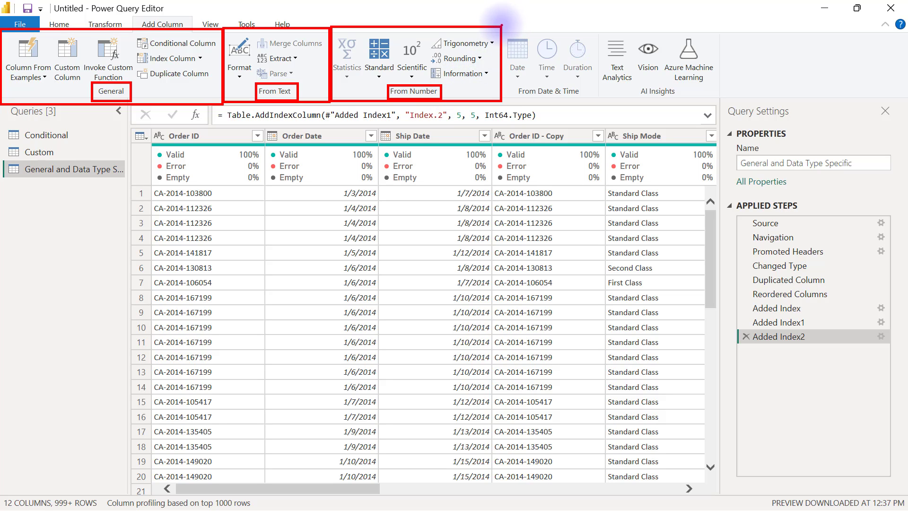
pyautogui.moveTo(502, 26)
pyautogui.mouseDown()
pyautogui.moveTo(575, 99)
pyautogui.moveTo(601, 108)
pyautogui.mouseUp()
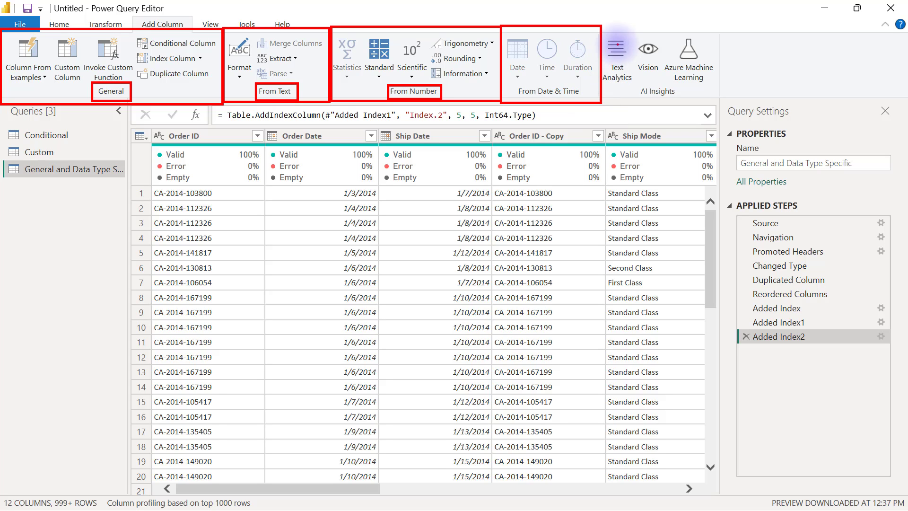
pyautogui.moveTo(602, 25)
pyautogui.mouseDown()
pyautogui.moveTo(724, 115)
pyautogui.moveTo(718, 105)
pyautogui.mouseUp()
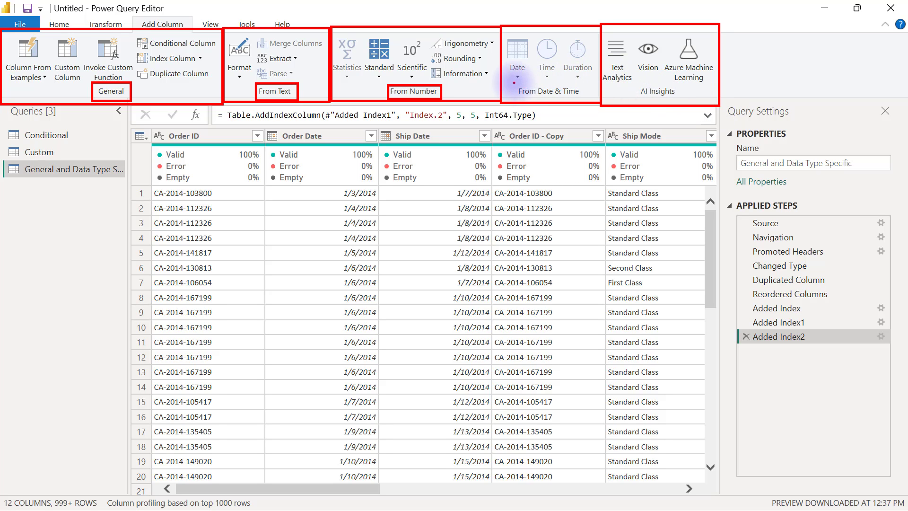
pyautogui.moveTo(512, 85)
pyautogui.mouseDown()
pyautogui.moveTo(543, 101)
pyautogui.moveTo(590, 100)
pyautogui.mouseUp()
pyautogui.press('Escape')
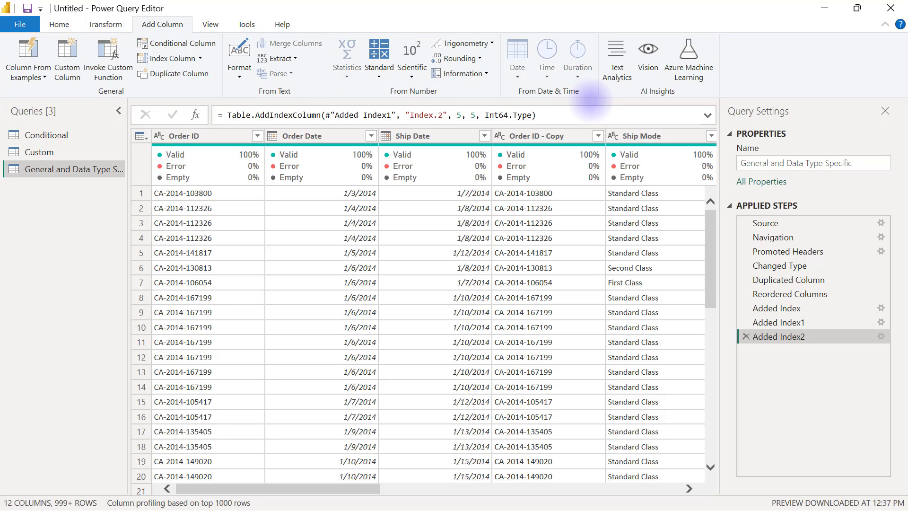
# Select the Order ID column and preview its first three values.
pyautogui.click(200, 136)
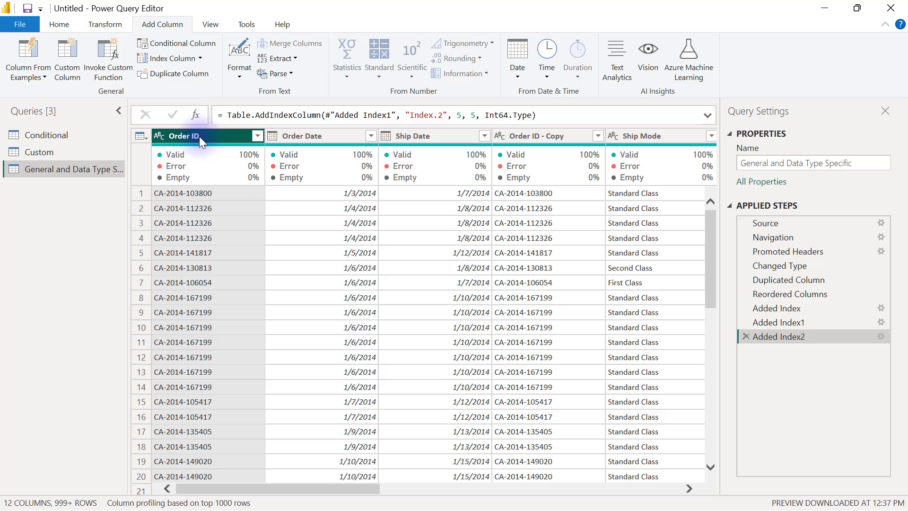
pyautogui.click(208, 192)
pyautogui.click(206, 207)
pyautogui.click(207, 226)
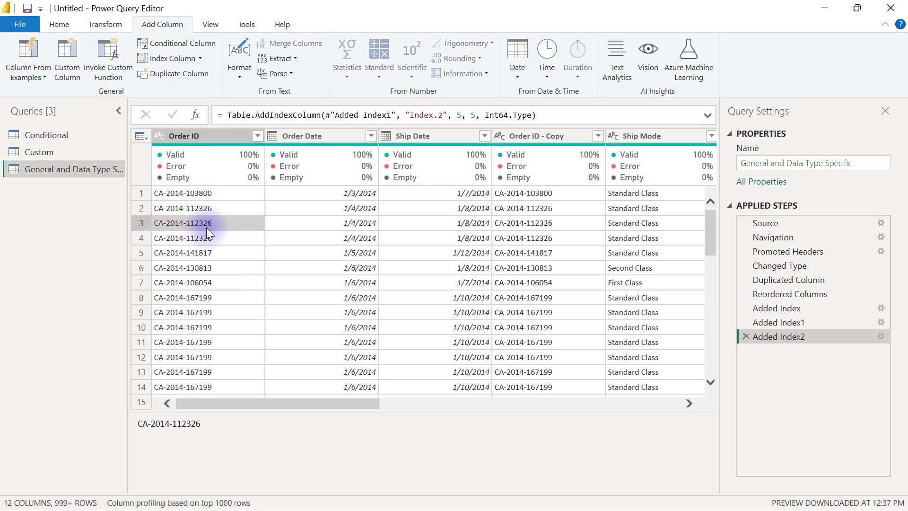
pyautogui.click(191, 137)
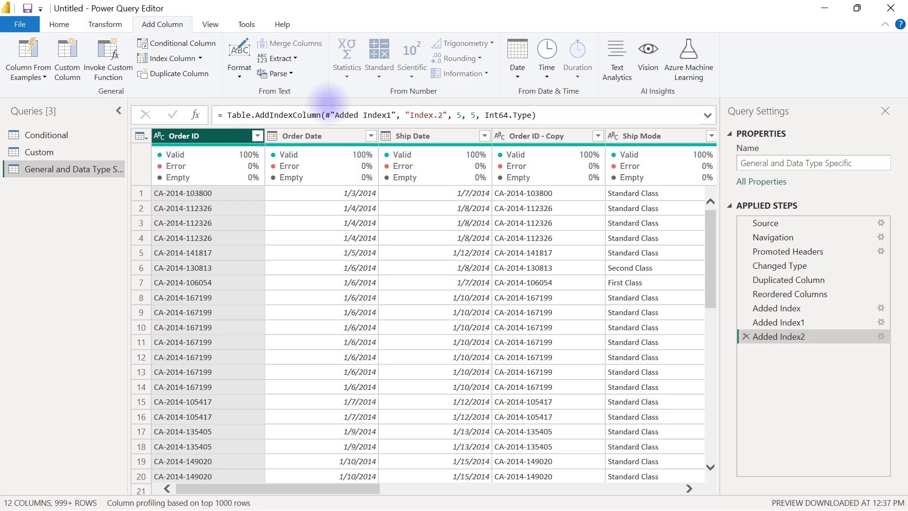
# Add an uppercase copy of Order ID, then delete that step again.
pyautogui.click(240, 76)
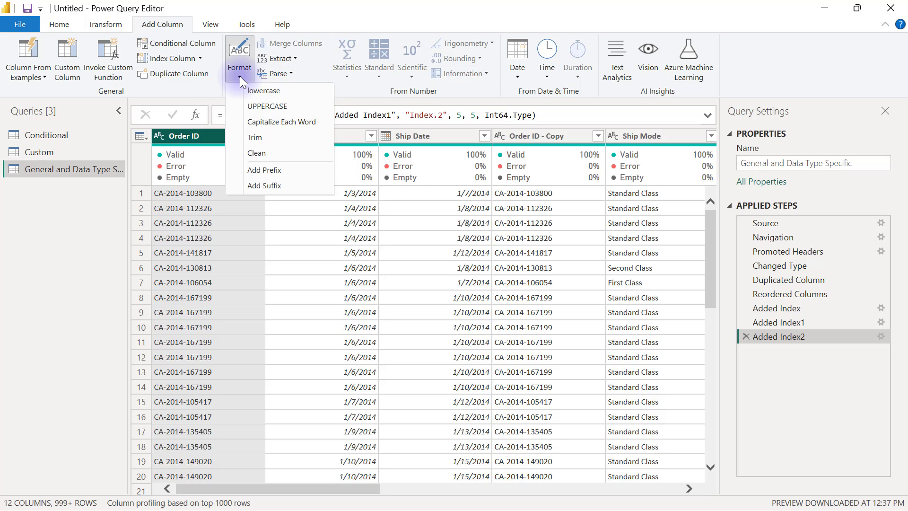
pyautogui.click(278, 106)
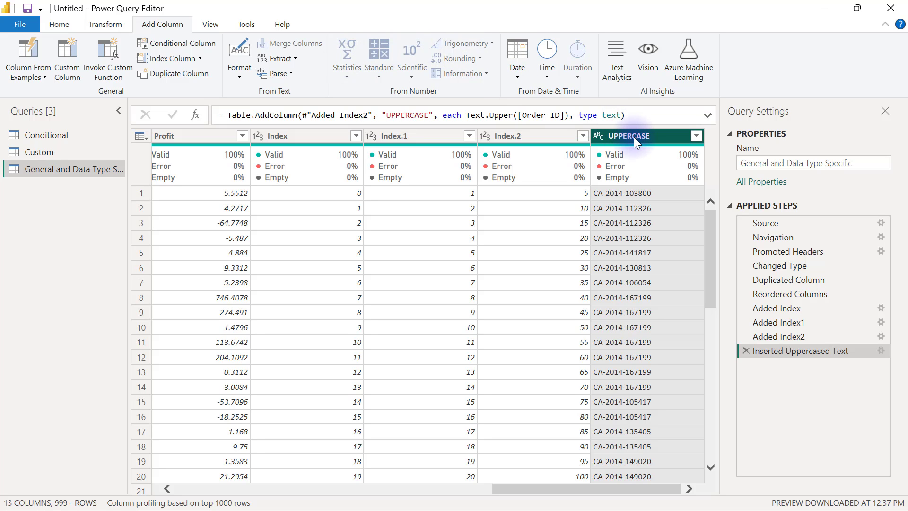
pyautogui.click(746, 350)
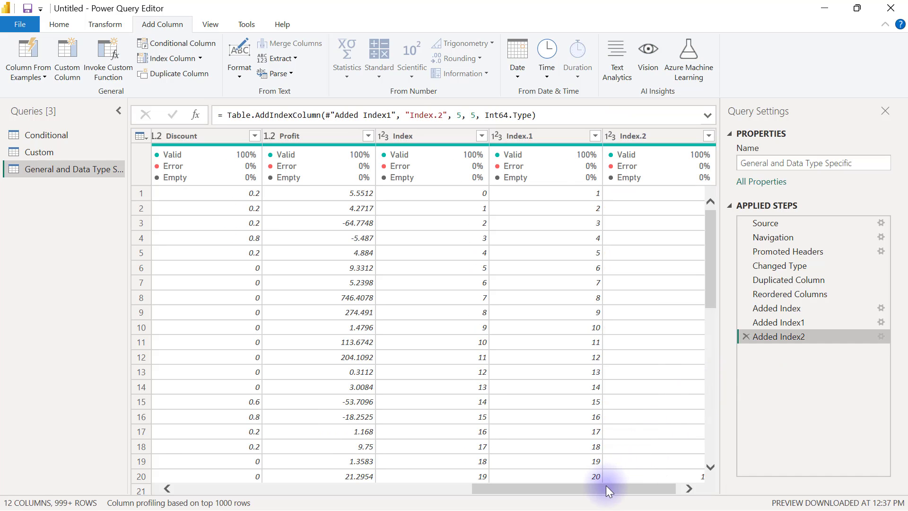
pyautogui.moveTo(605, 486); pyautogui.dragTo(261, 462)
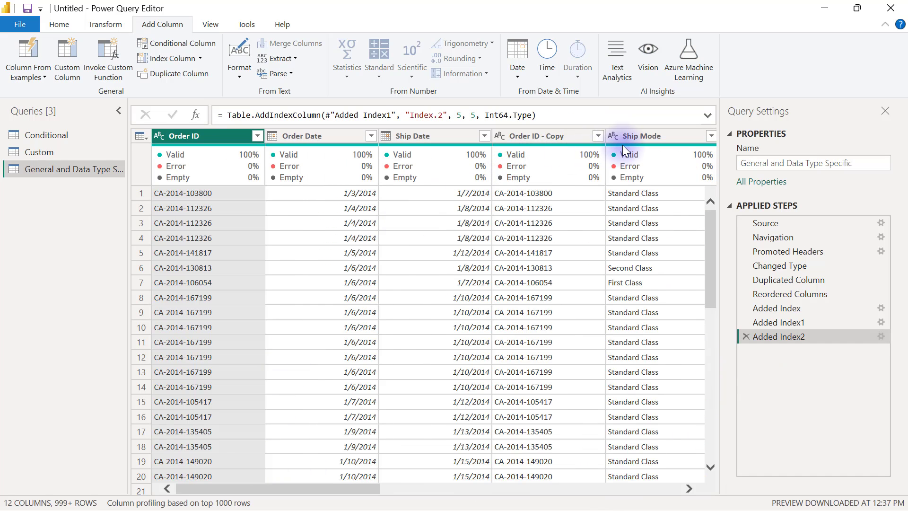
# Add an UPPERCASE column from Ship Mode via Format > UPPERCASE.
pyautogui.click(651, 134)
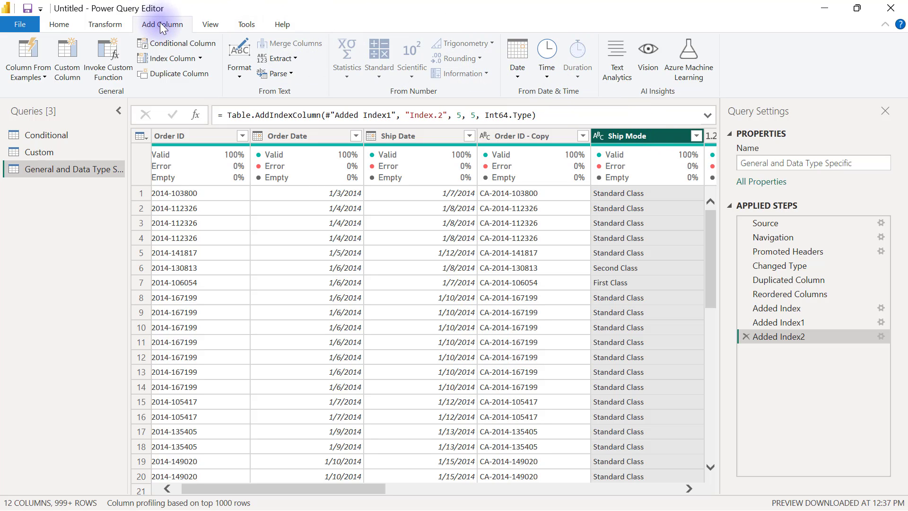
pyautogui.click(238, 74)
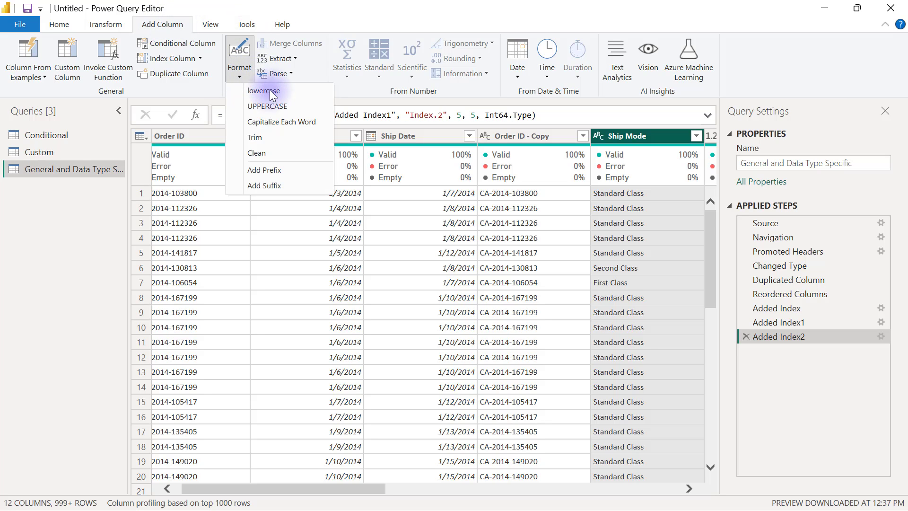
pyautogui.click(271, 105)
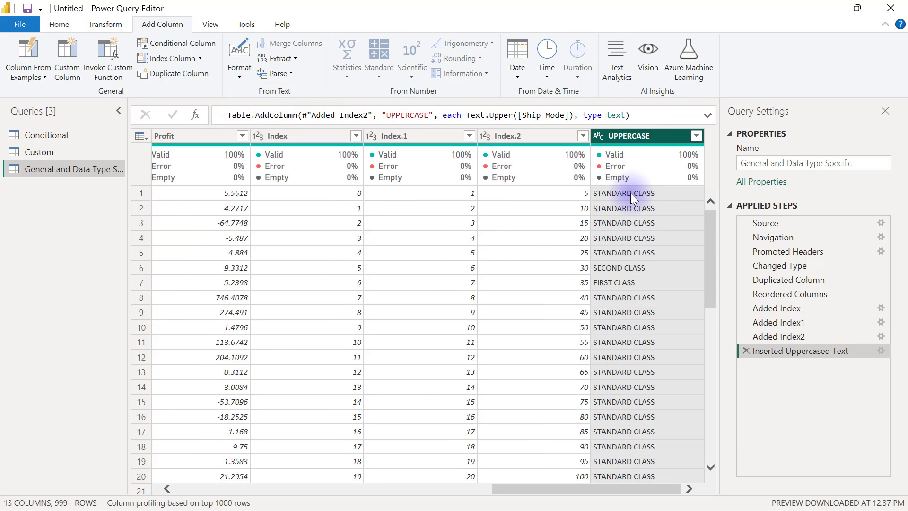
# Reselect the Order ID column and reopen the text Format options.
pyautogui.moveTo(596, 490); pyautogui.dragTo(195, 139)
pyautogui.click(196, 138)
pyautogui.click(239, 74)
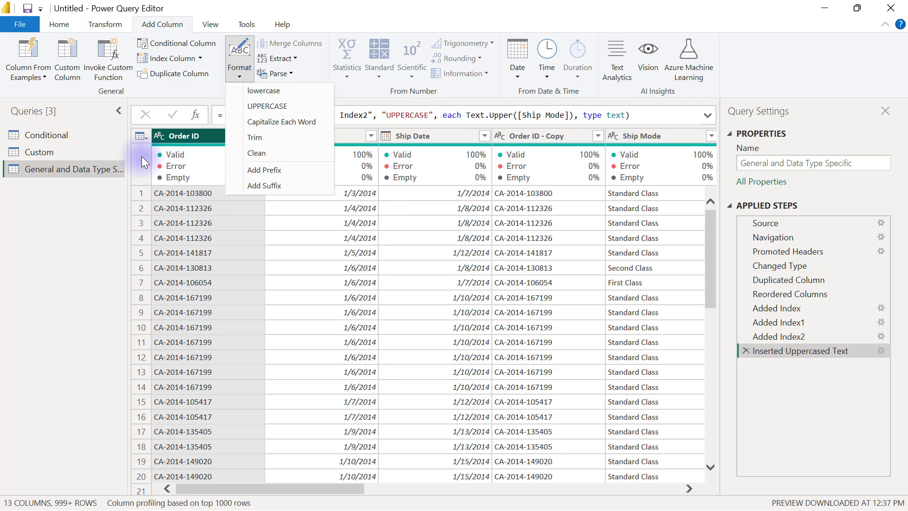
# Dismiss the Format menu and choose Extract > Text After Delimiter for Order ID.
pyautogui.click(200, 133)
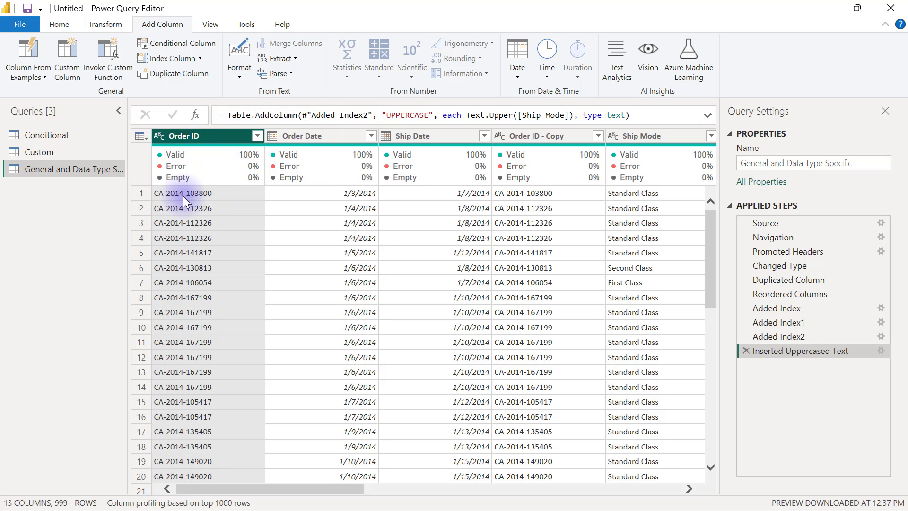
pyautogui.click(293, 60)
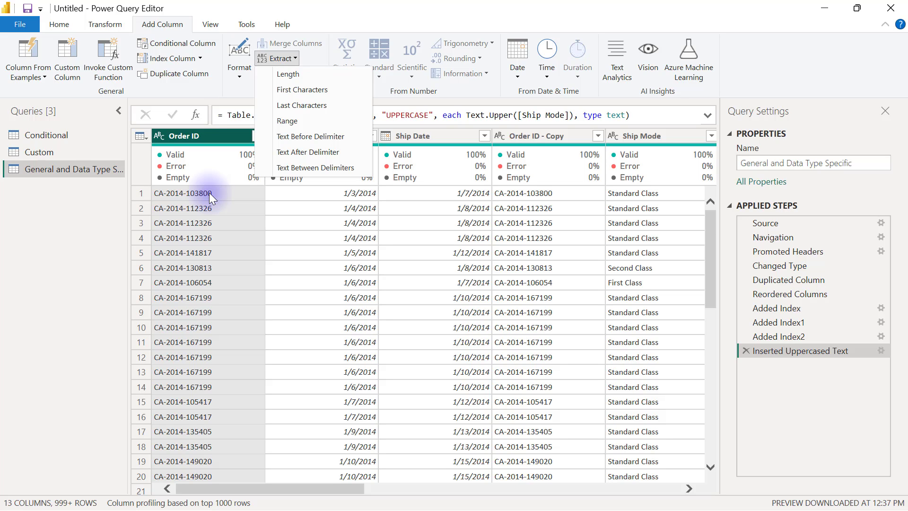
pyautogui.click(310, 153)
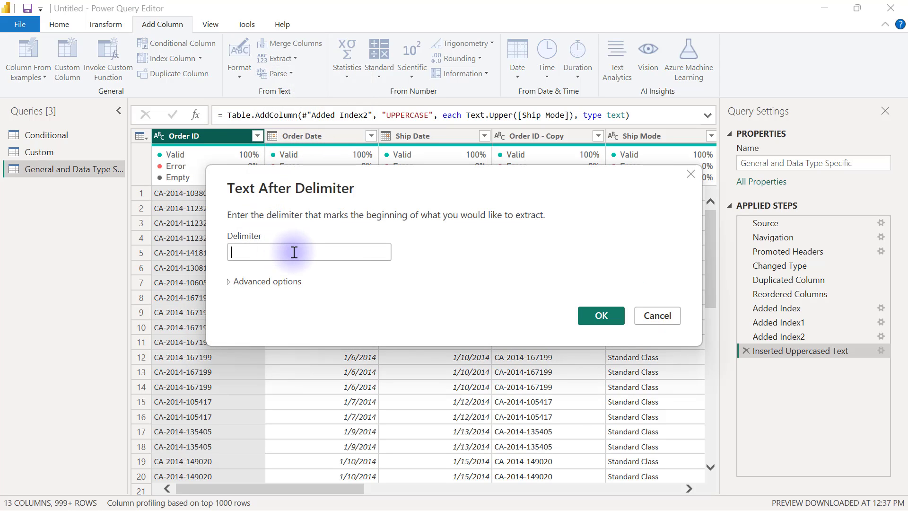
# Extract Order ID text after '-' scanning from the end, then select the new column.
pyautogui.click(294, 252)
pyautogui.click(229, 283)
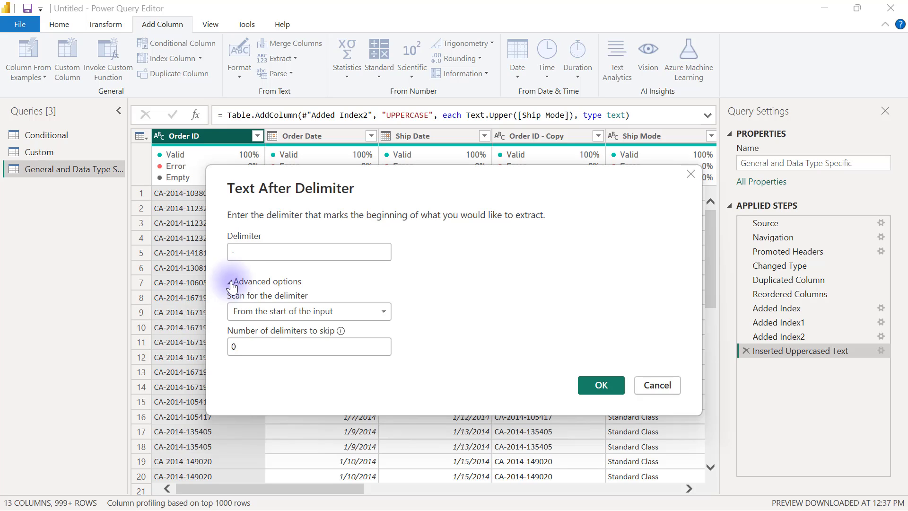
pyautogui.click(297, 311)
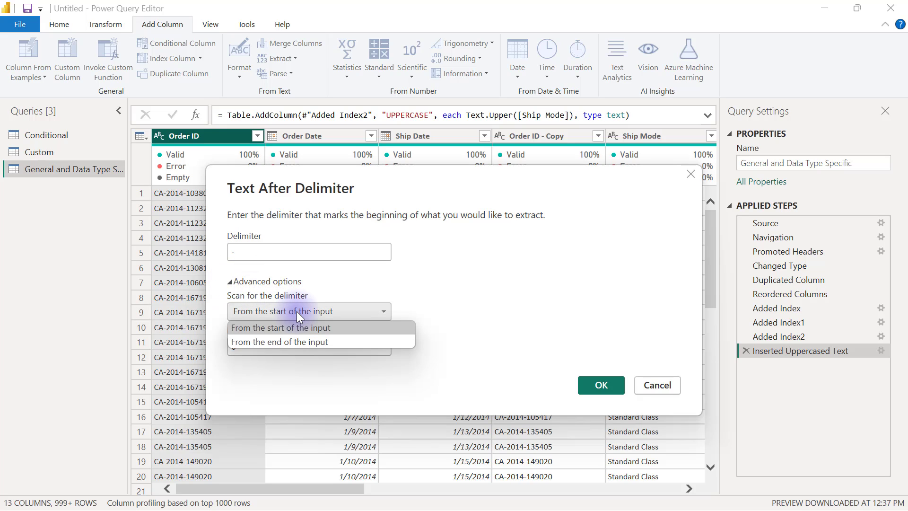
pyautogui.click(288, 343)
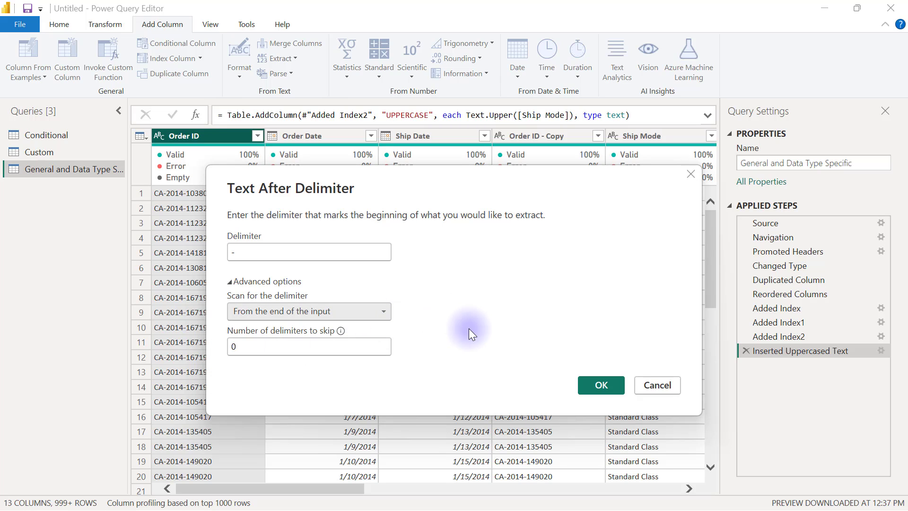
pyautogui.click(602, 386)
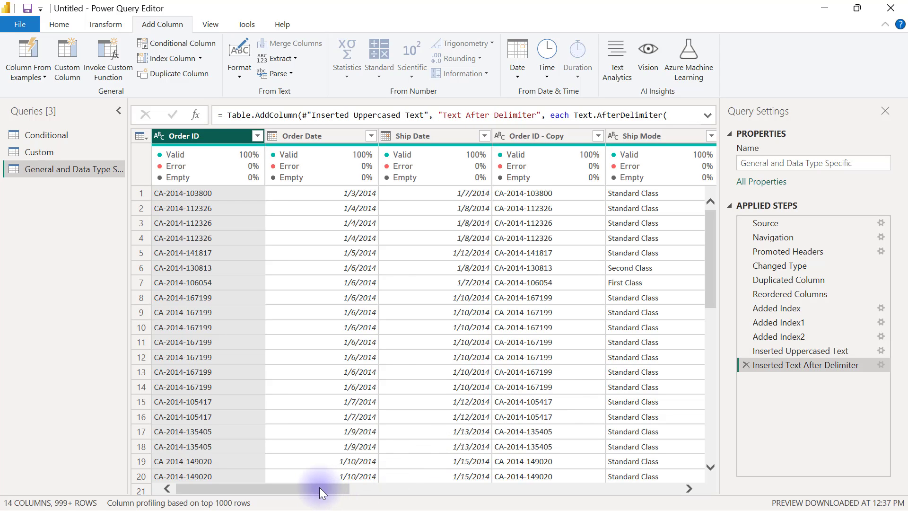
pyautogui.moveTo(319, 487); pyautogui.dragTo(670, 480)
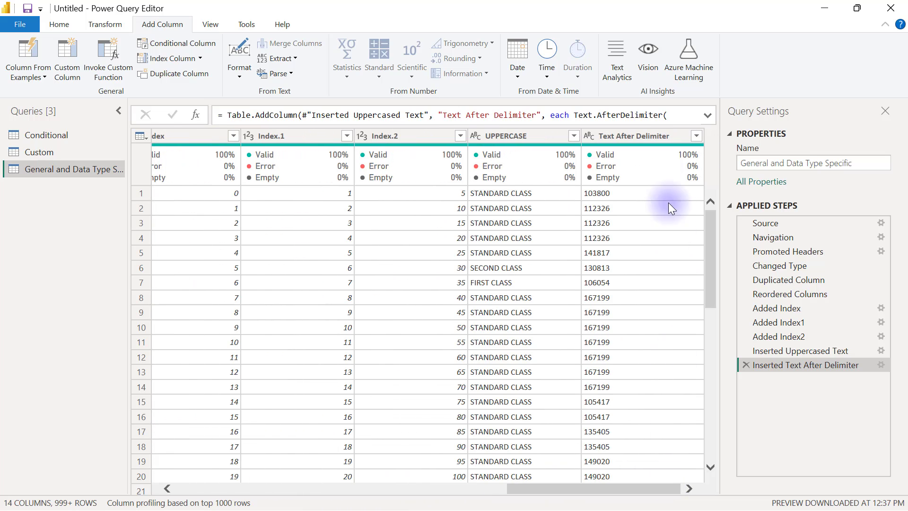
pyautogui.click(628, 136)
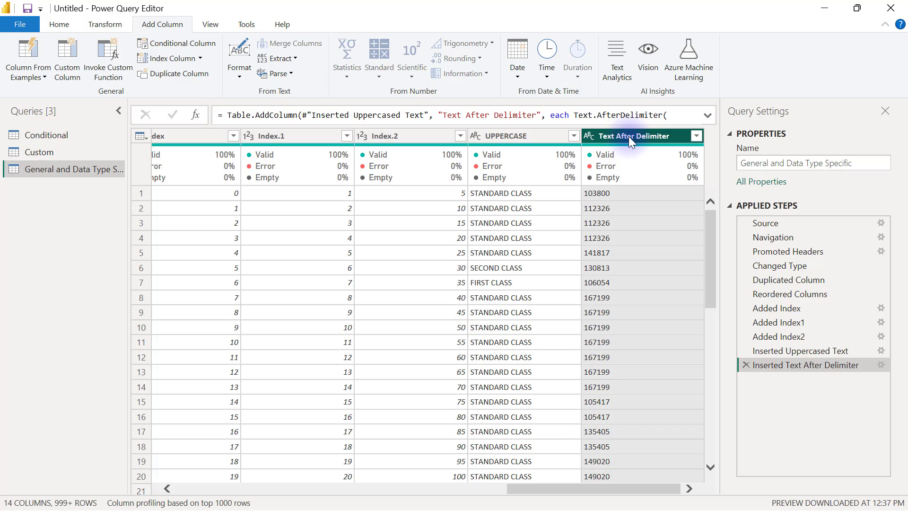